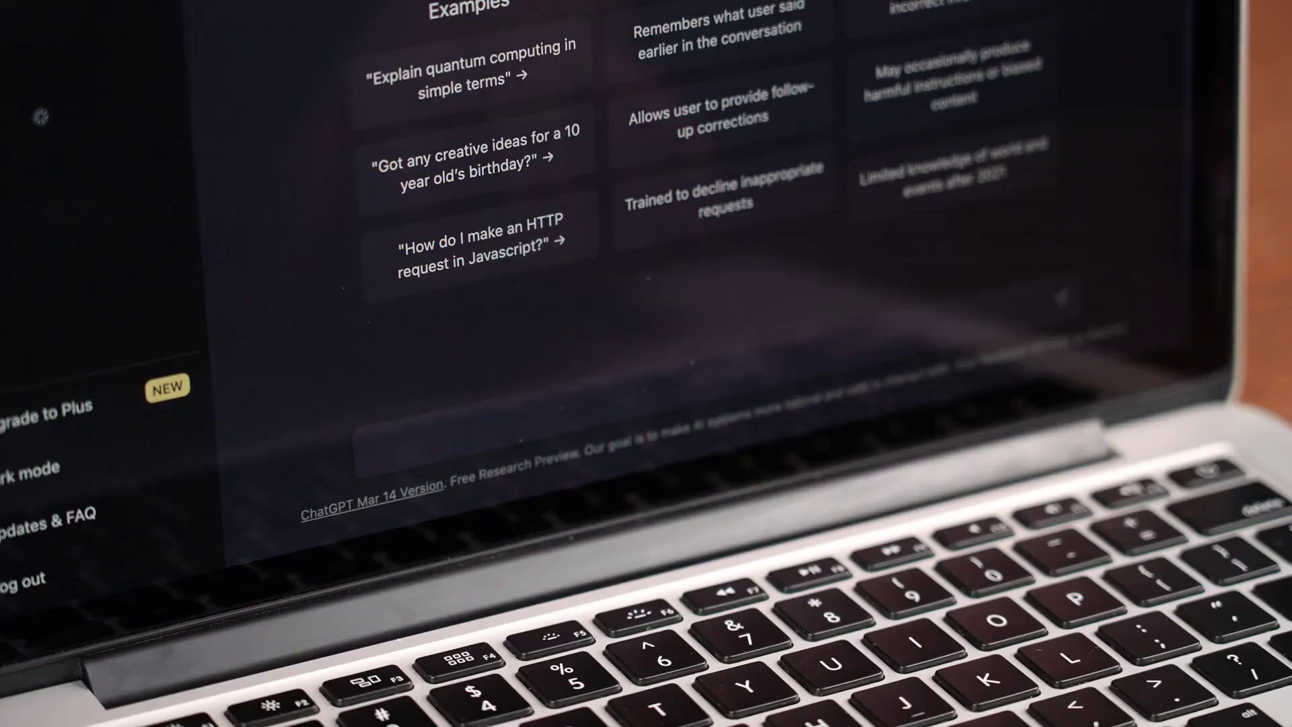
- Type 'Tell me a story about th…' into the ChatGPT message box
text(Tell me a)
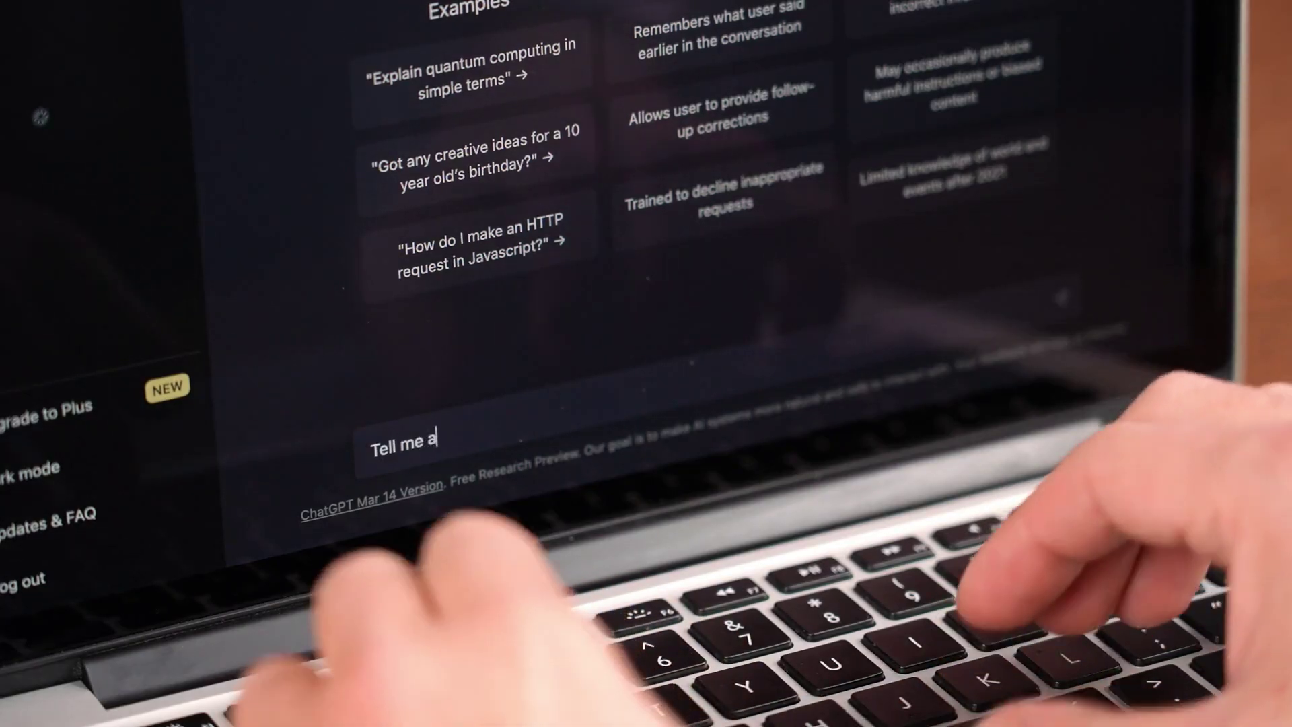
text( story about th)
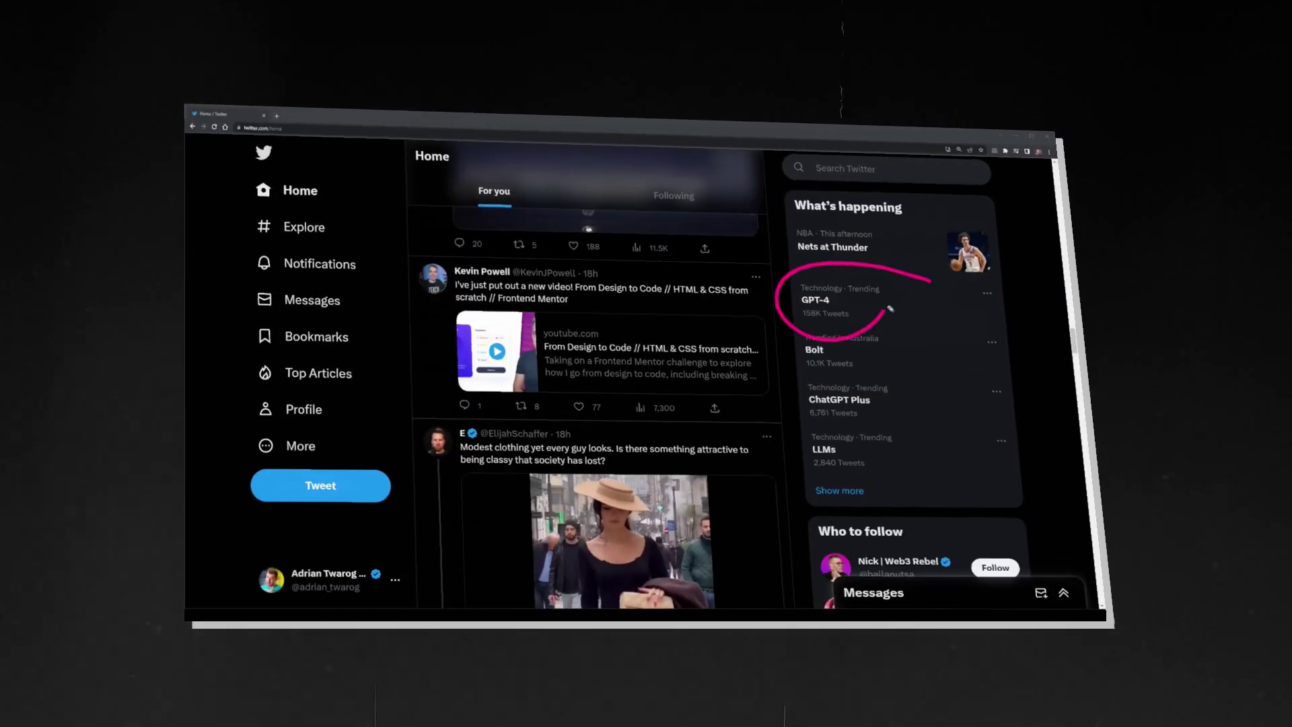
- Keep GPT-4 selected as the model for the new ChatGPT chat
scroll(835, 402, down, 2)
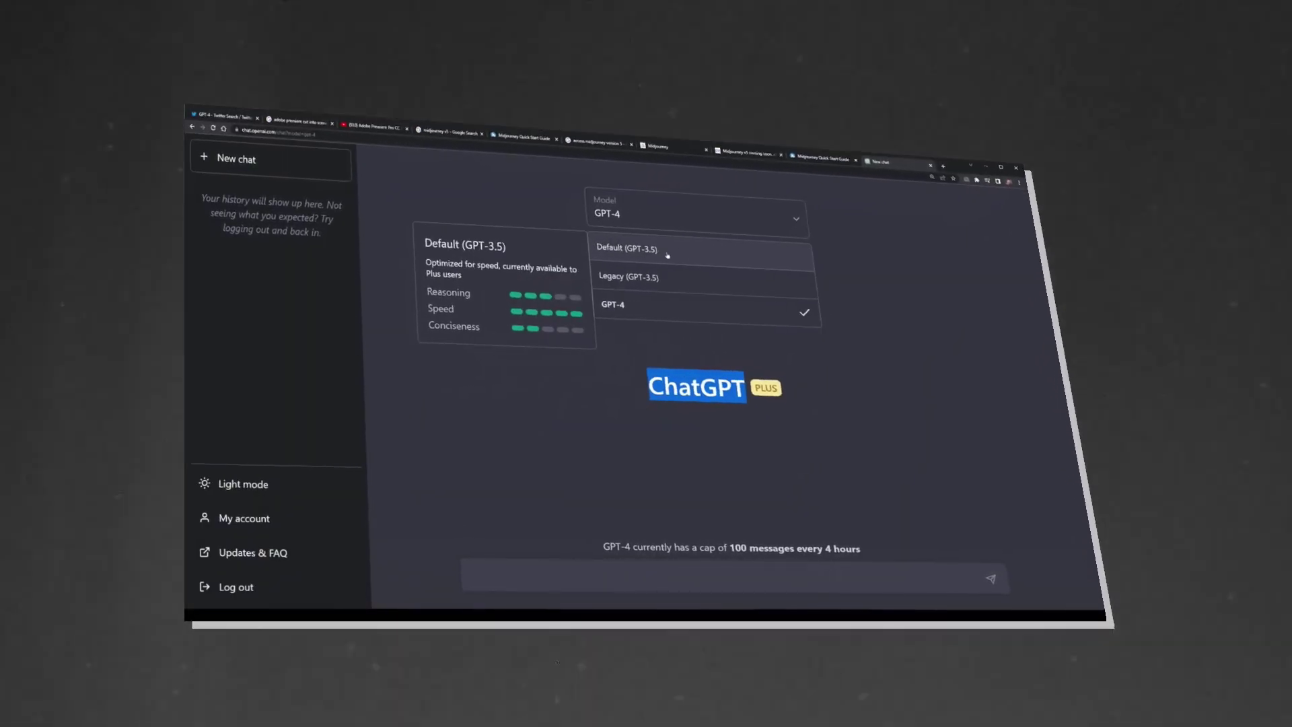
click(911, 289)
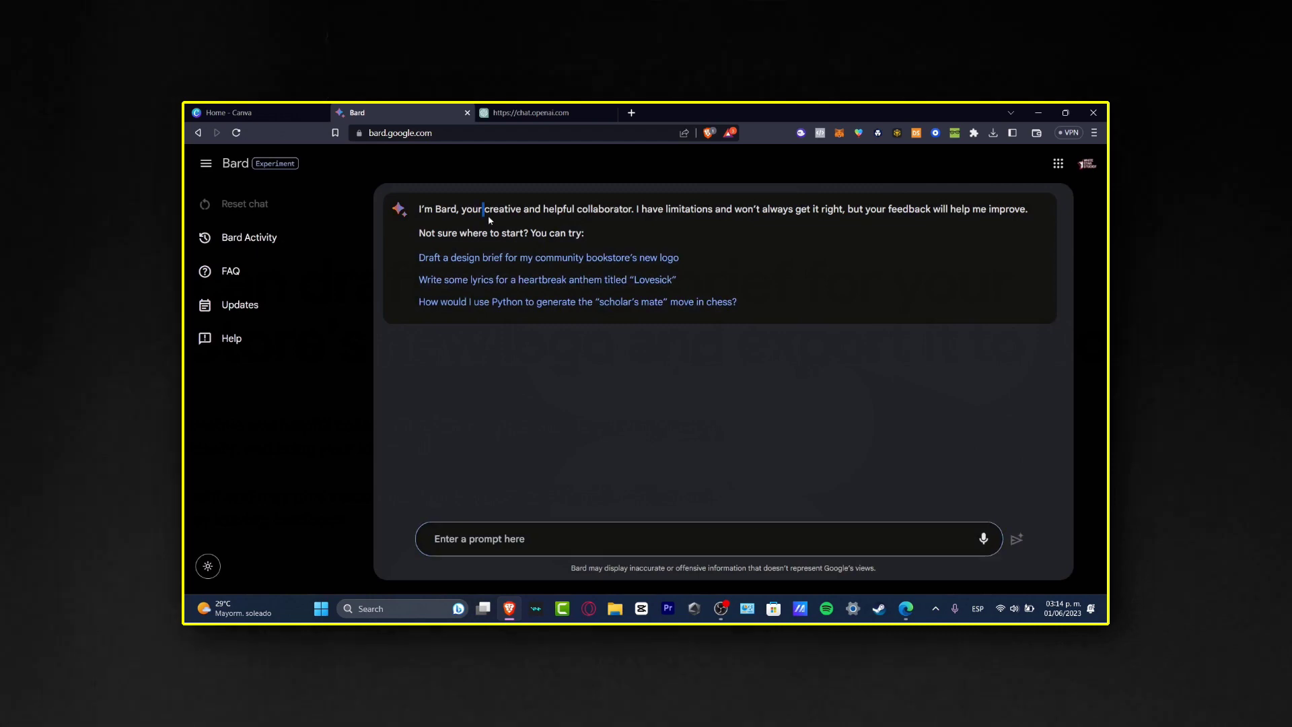
- Submit the YouTube script request about getting started in Canva for beginners to Bard
drag(490, 219, 988, 228)
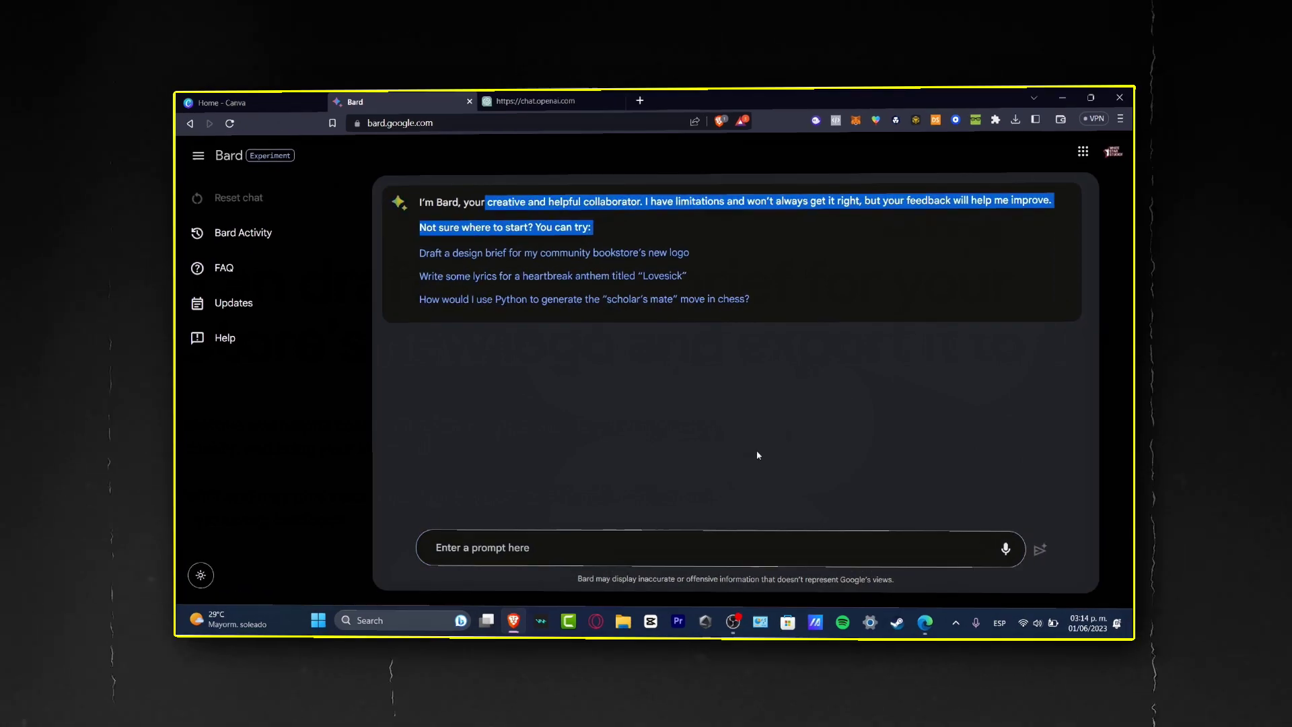
click(740, 464)
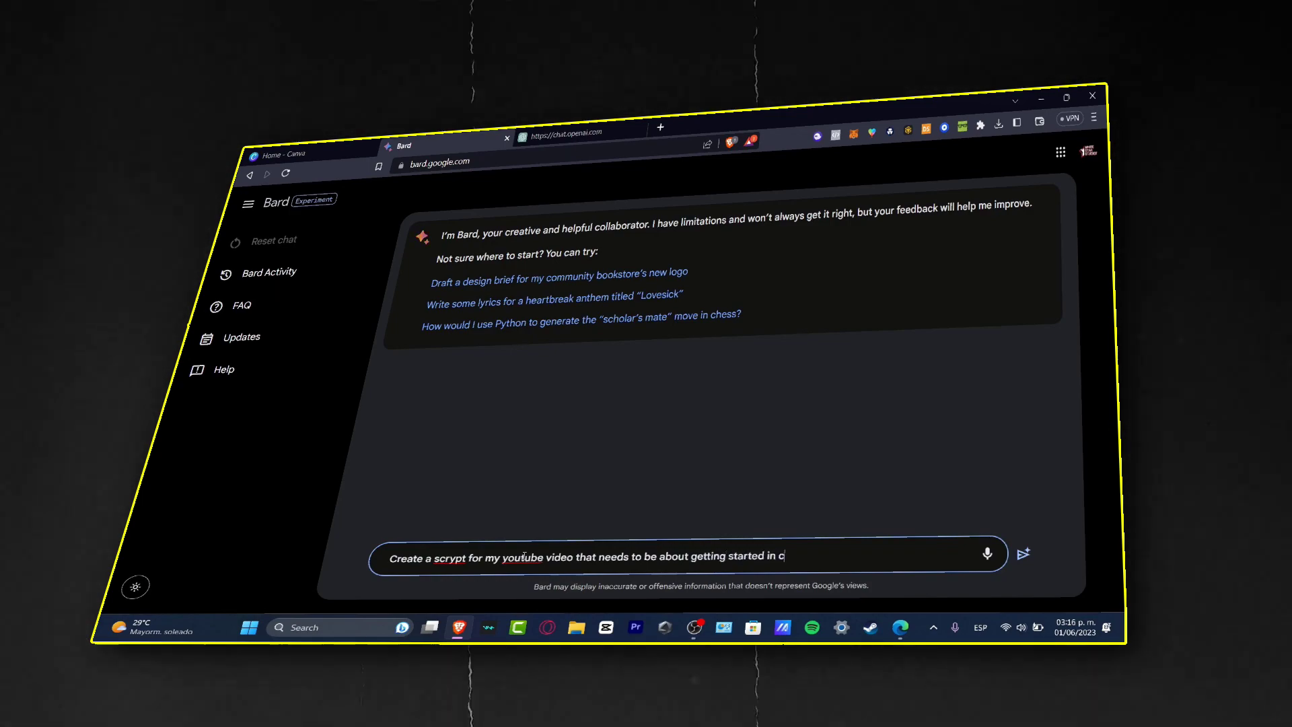
text(anva for beginners)
key(Return)
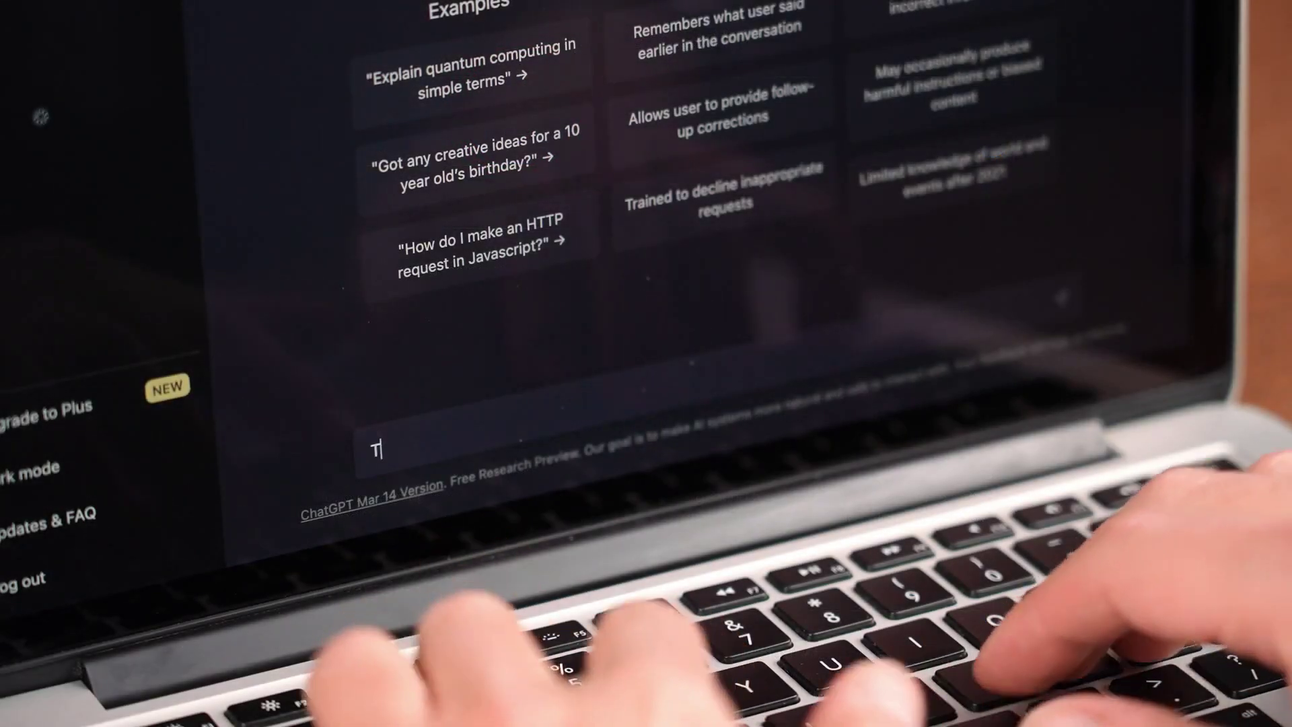
- Type 'Tell me a story ab…' into the ChatGPT message box
text(ell me a stor)
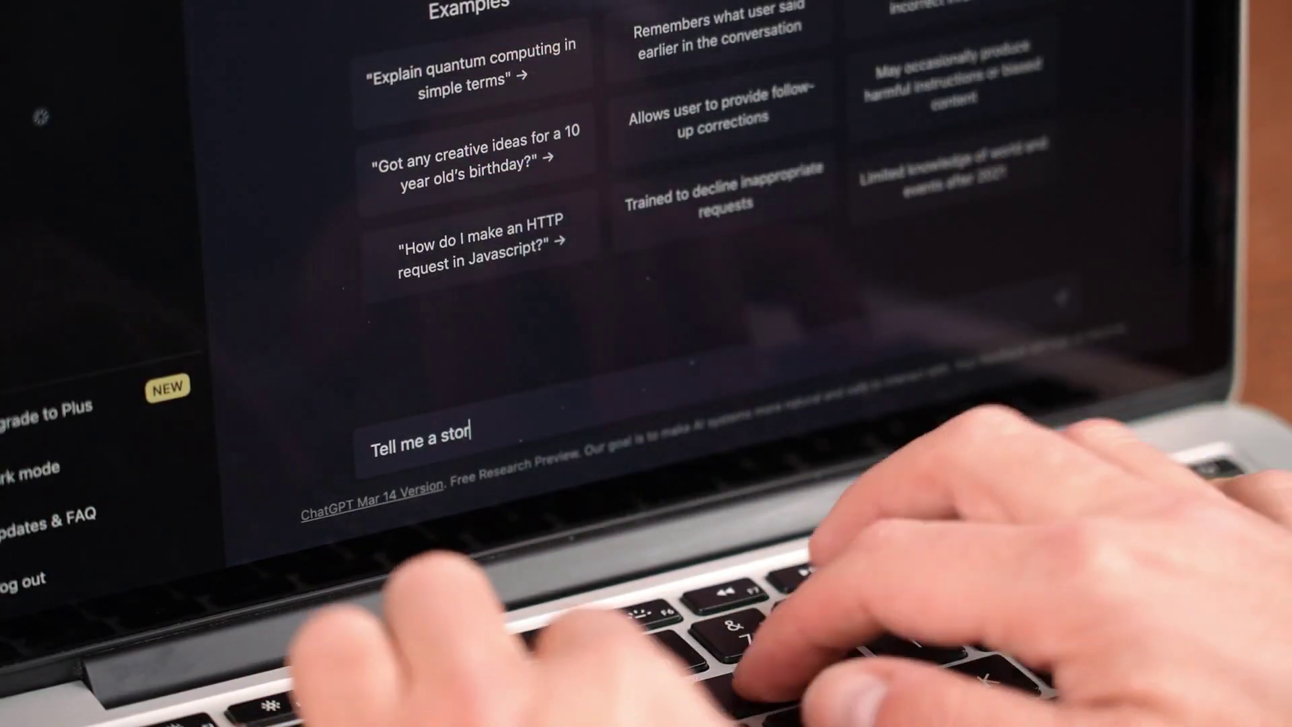
text(y ab)
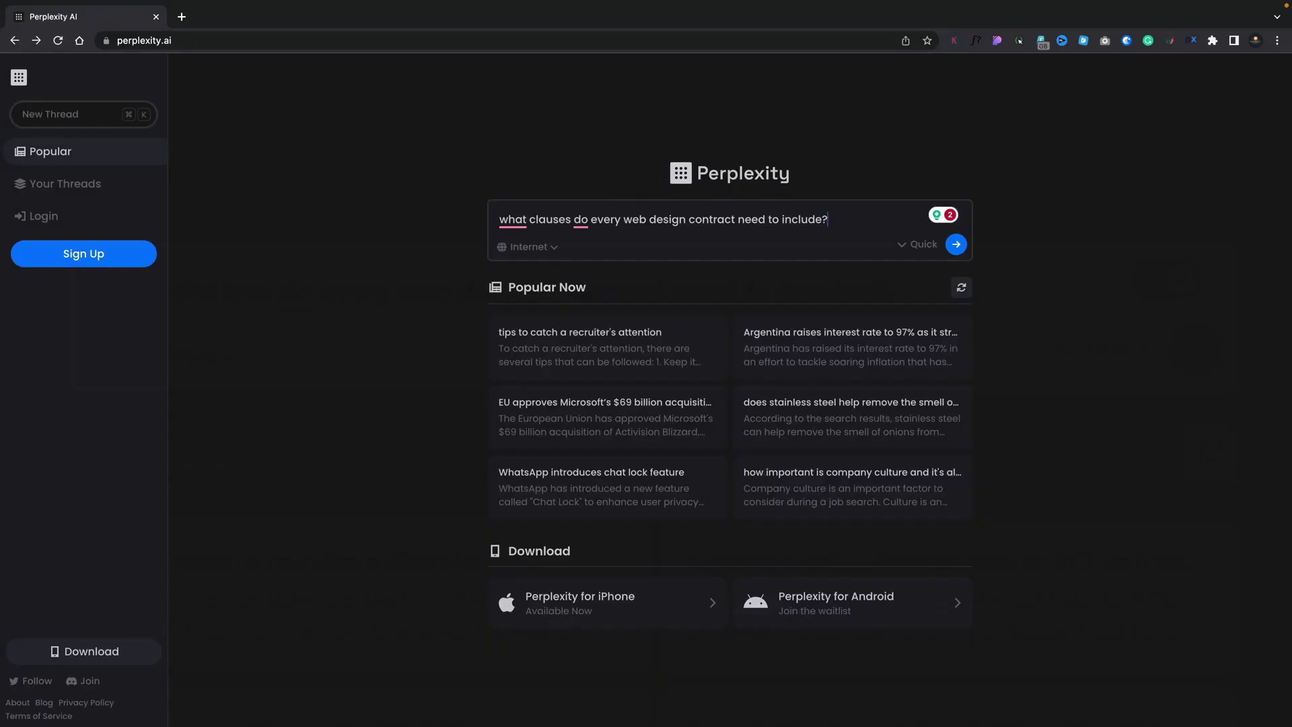
- Submit the web design contract clauses question and scroll through Perplexity's answer
key(Return)
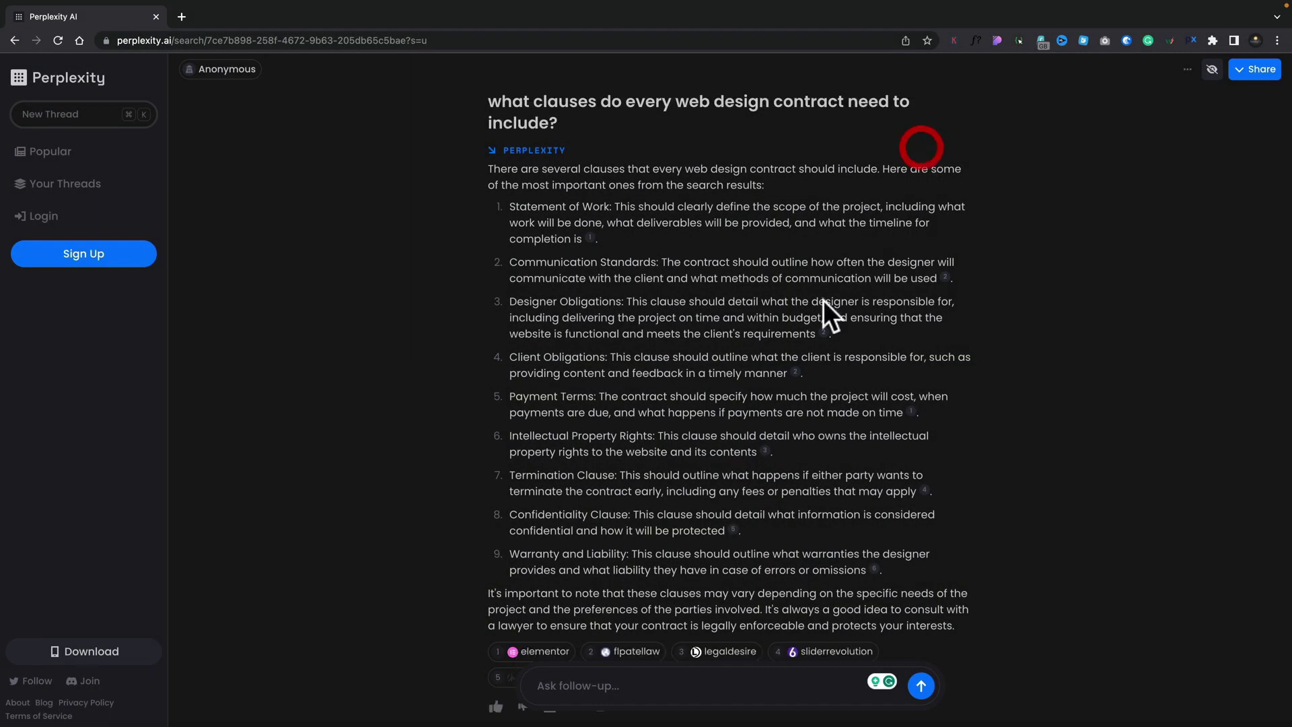
scroll(787, 346, down, 2)
scroll(787, 346, down, 2)
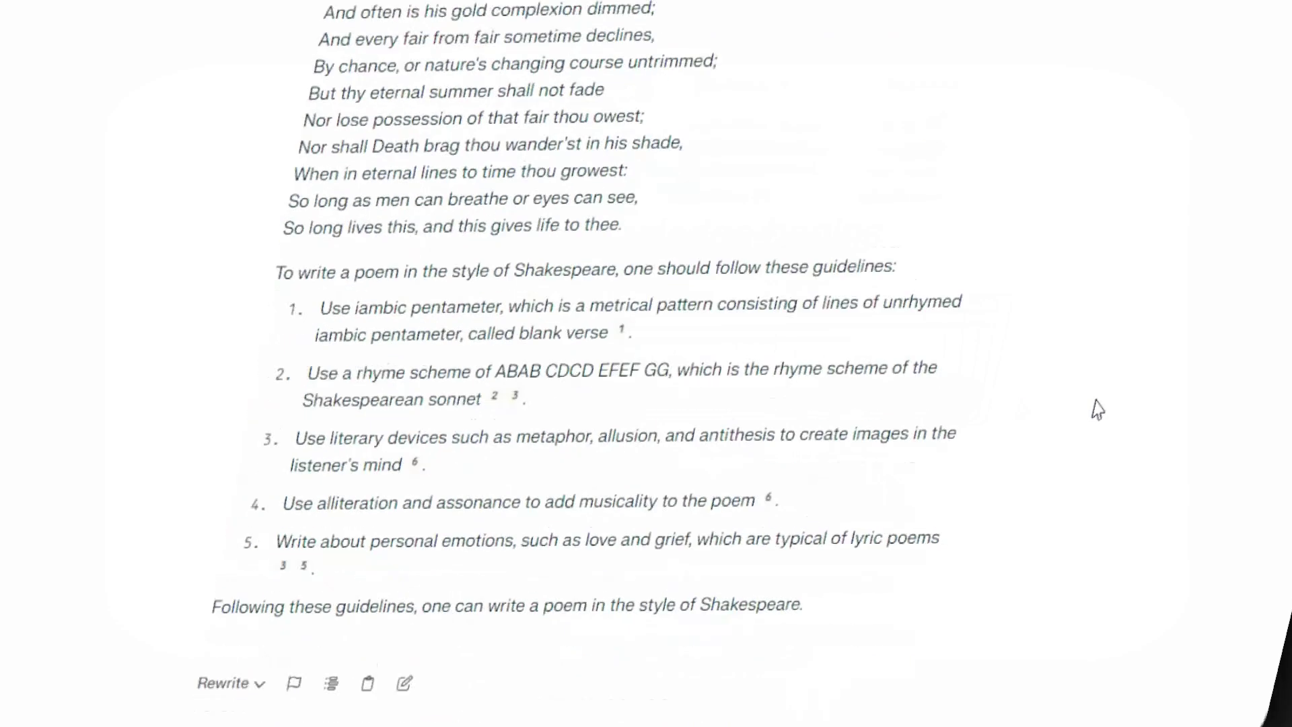
- Send follow-ups for a Tolkien-style fantasy story and a Python vs JavaScript coding comparison
scroll(1098, 408, down, 5)
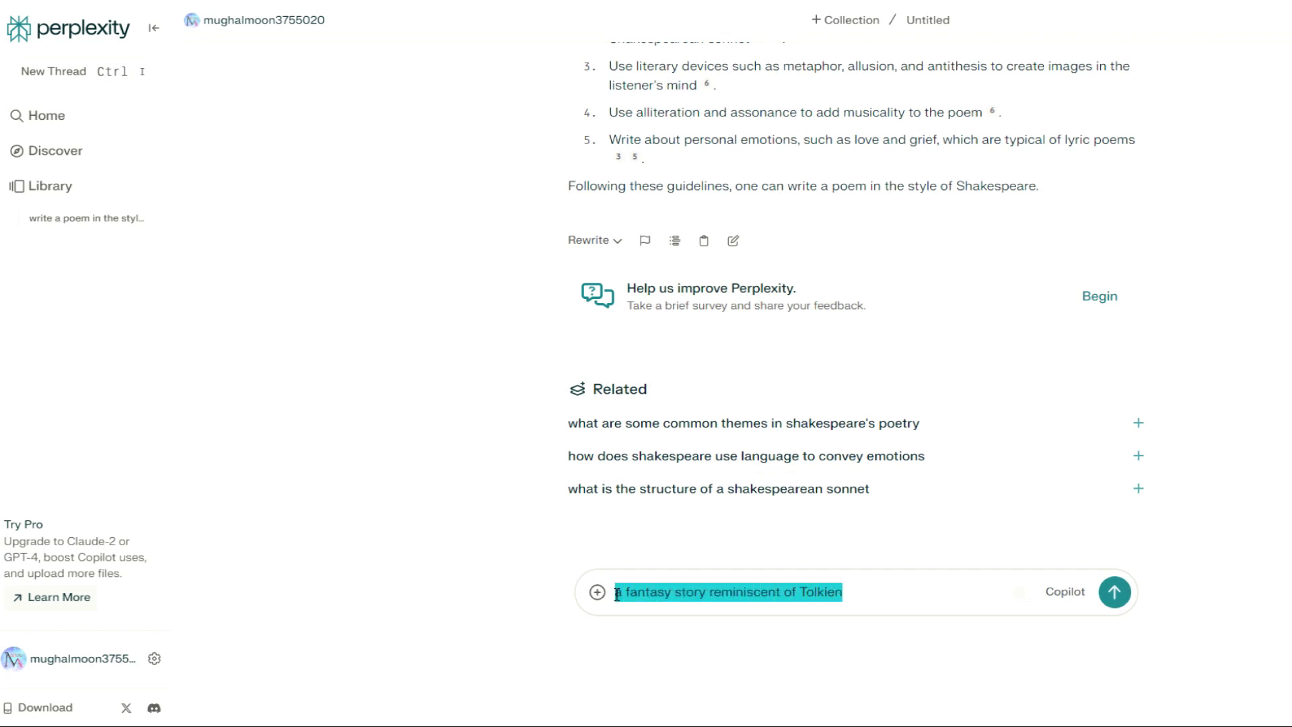
click(1113, 595)
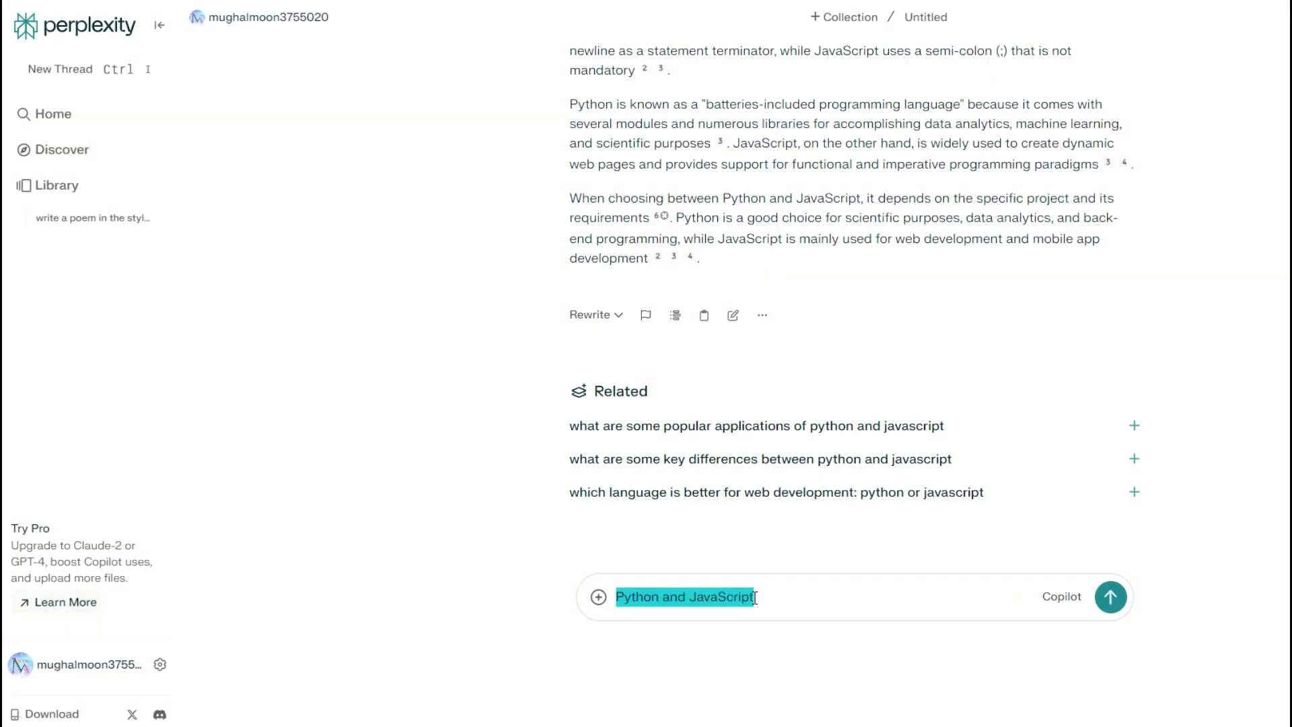
text( Coding)
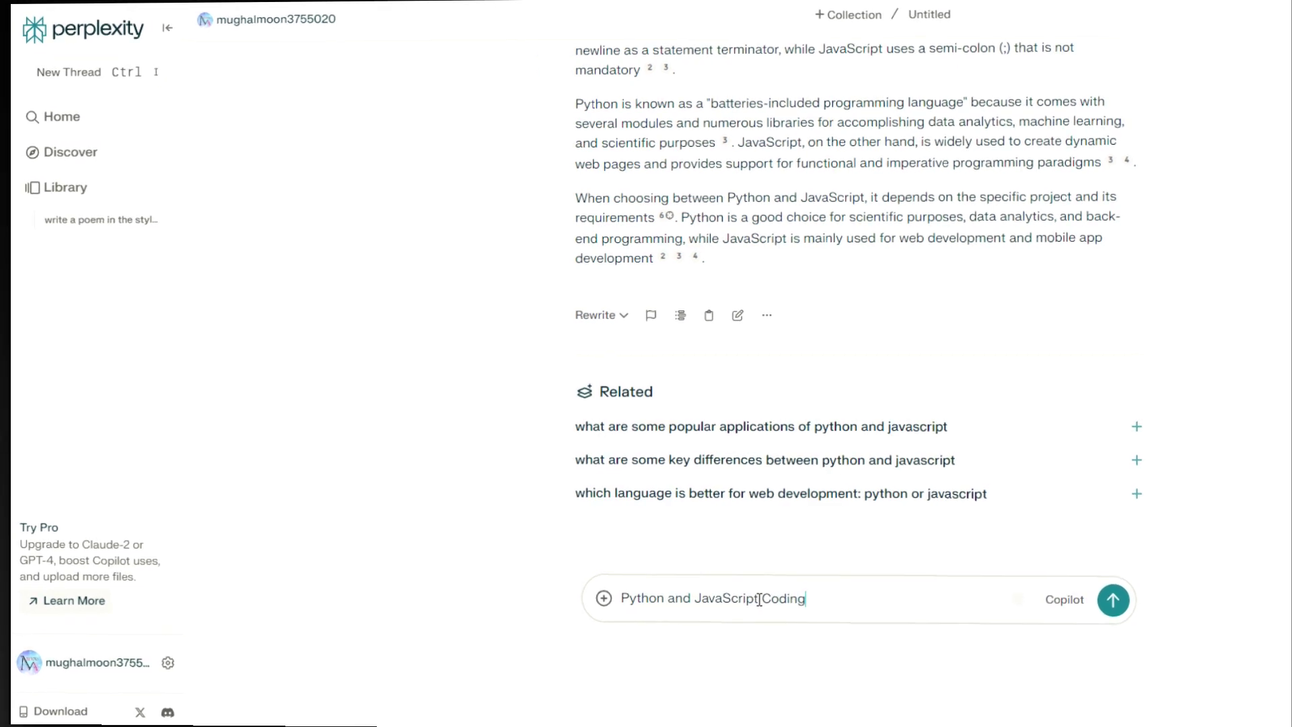
click(1110, 597)
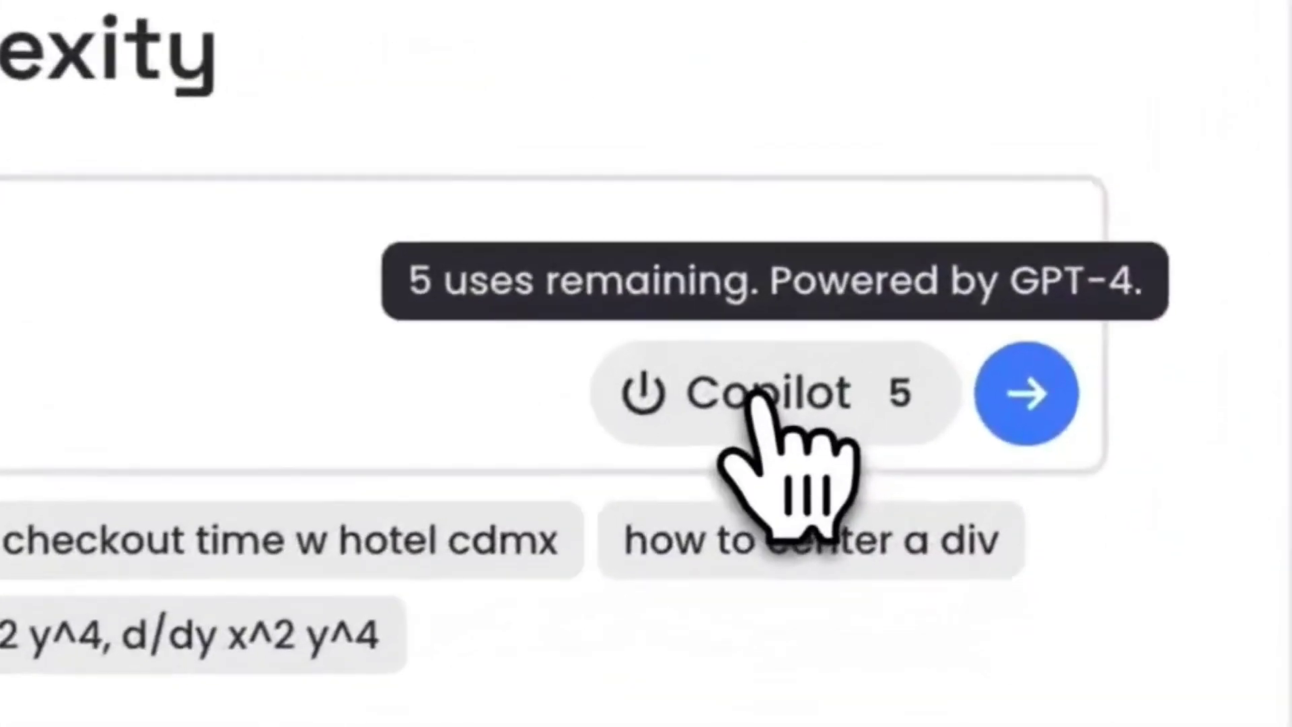
- Turn on the GPT-4 Copilot toggle beside Perplexity's search arrow
click(754, 402)
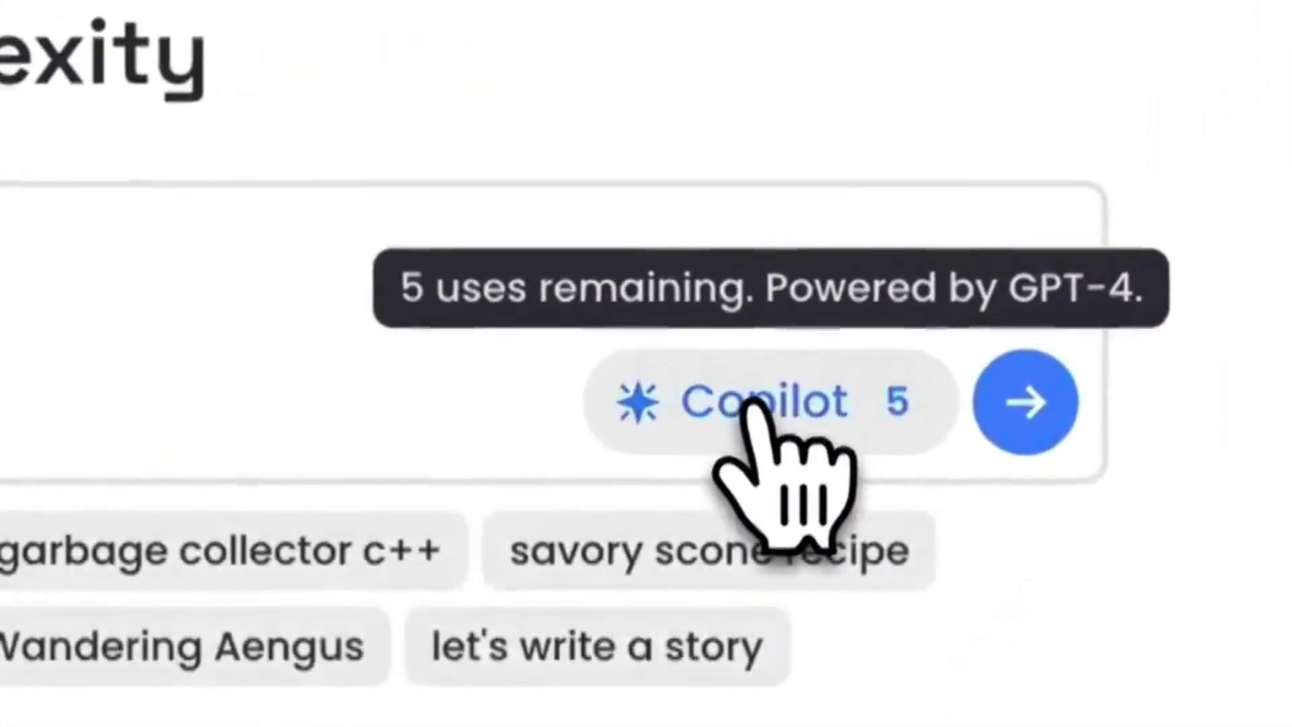